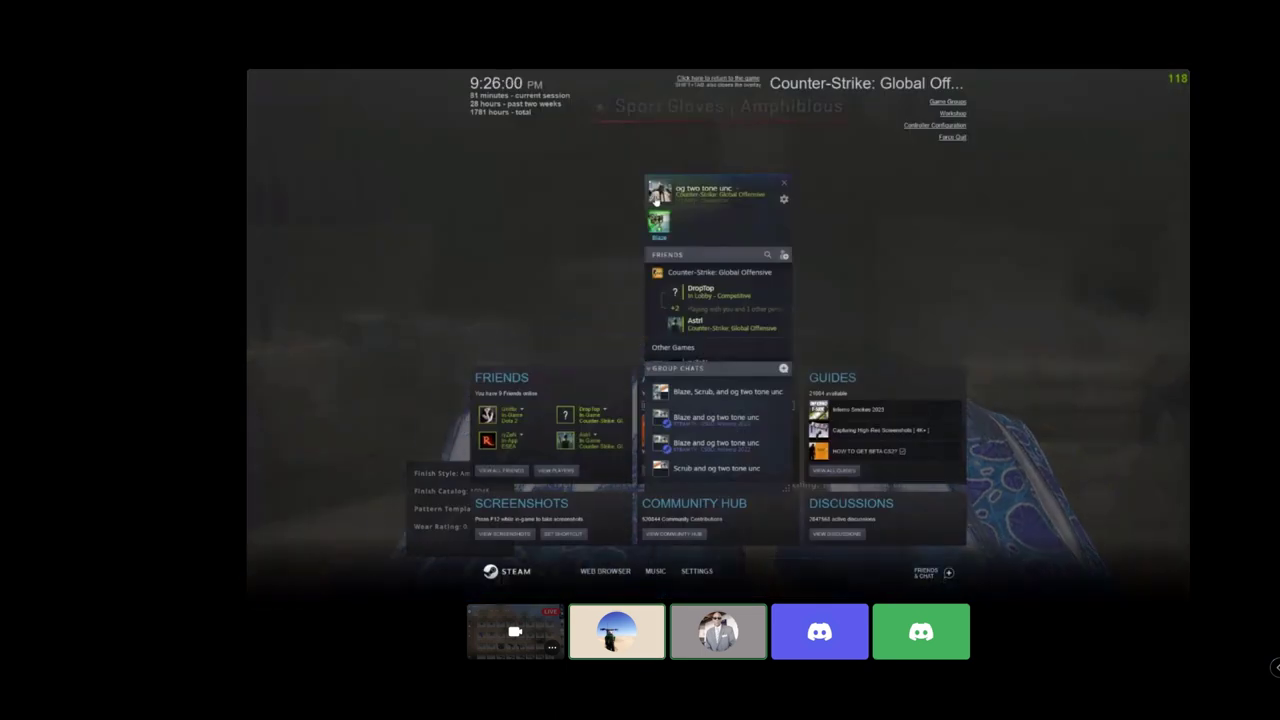
Step: From the Steam profile inventory, open the Sell dialog for Sport Gloves | Amphibious
click(663, 195)
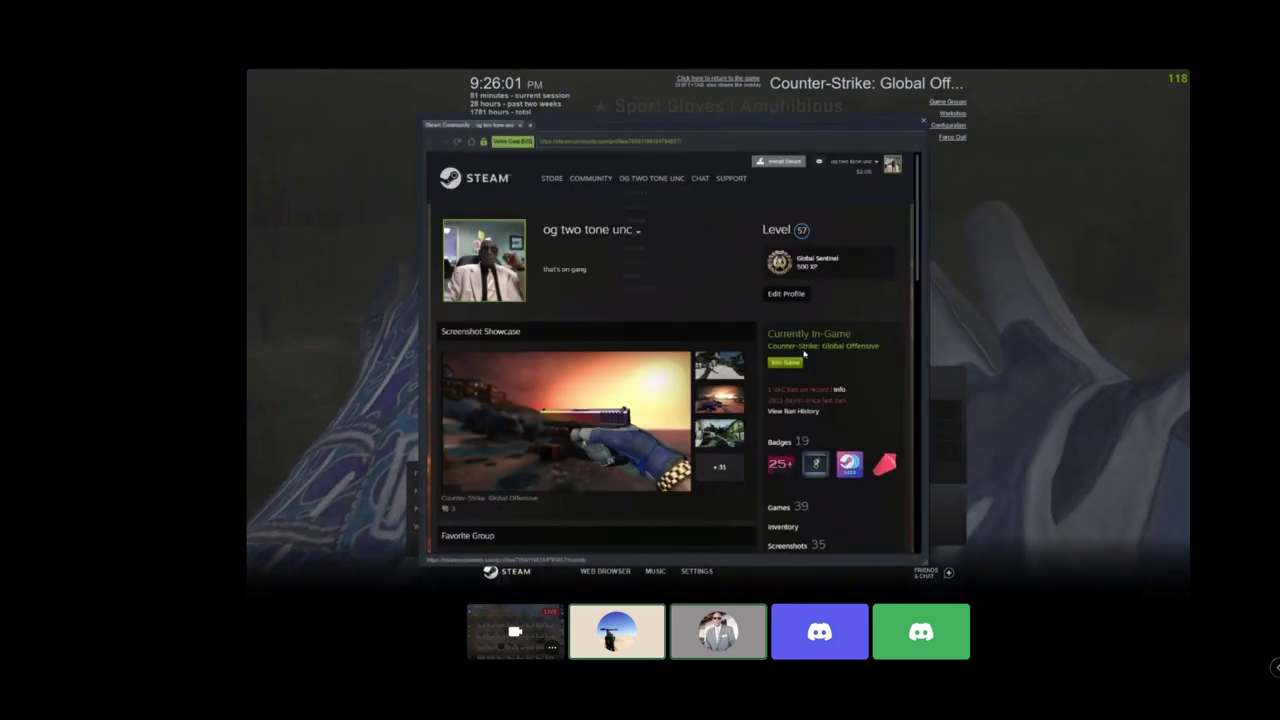
scroll(804, 354, down, 3)
click(784, 378)
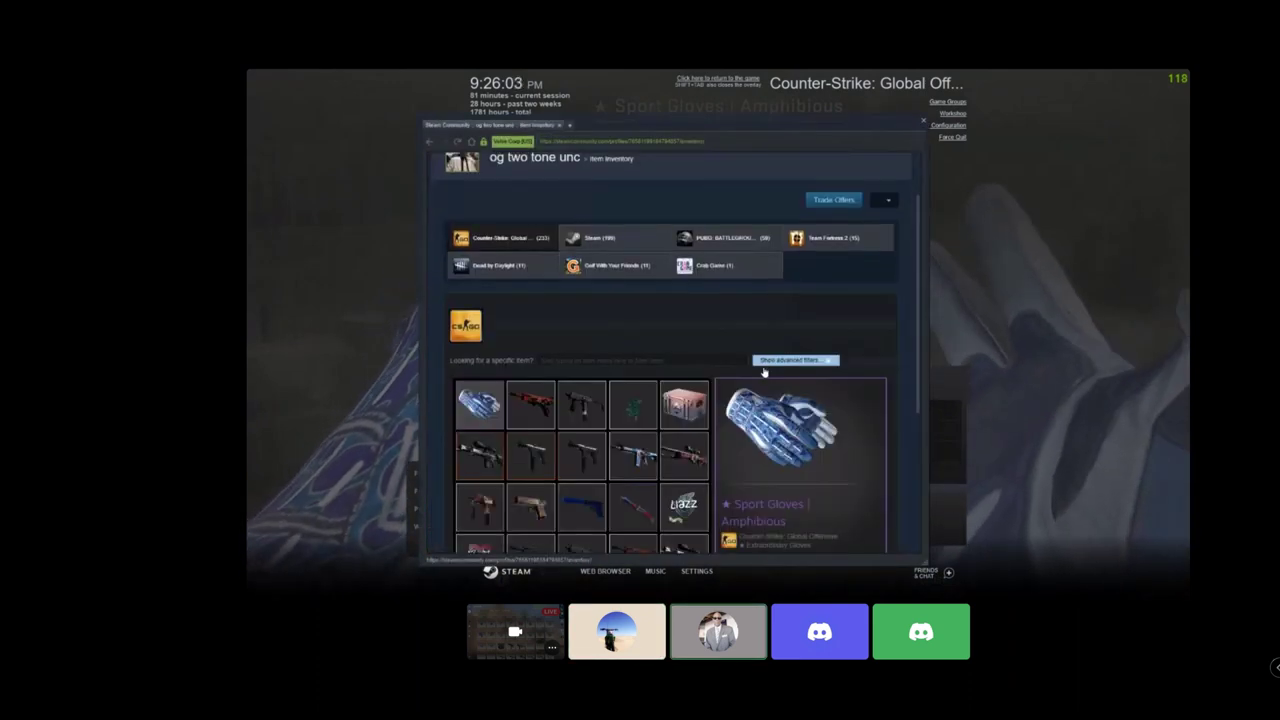
scroll(766, 366, down, 3)
scroll(799, 432, down, 1)
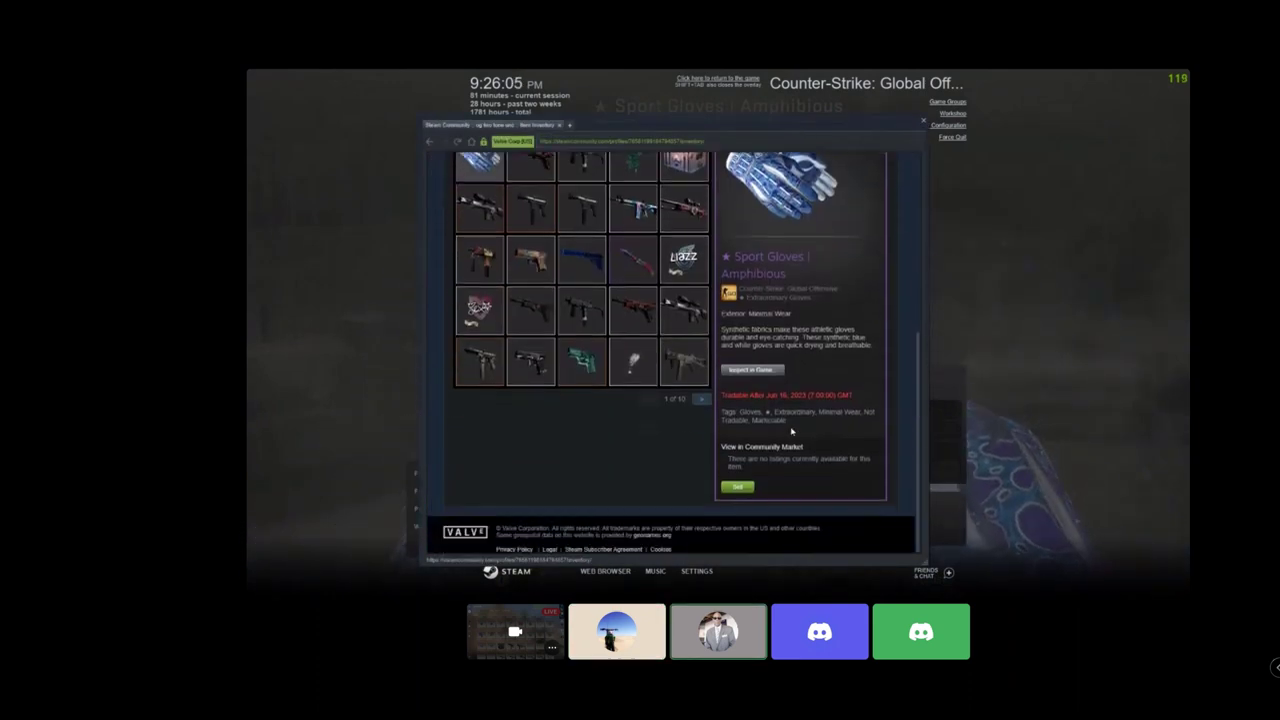
click(750, 488)
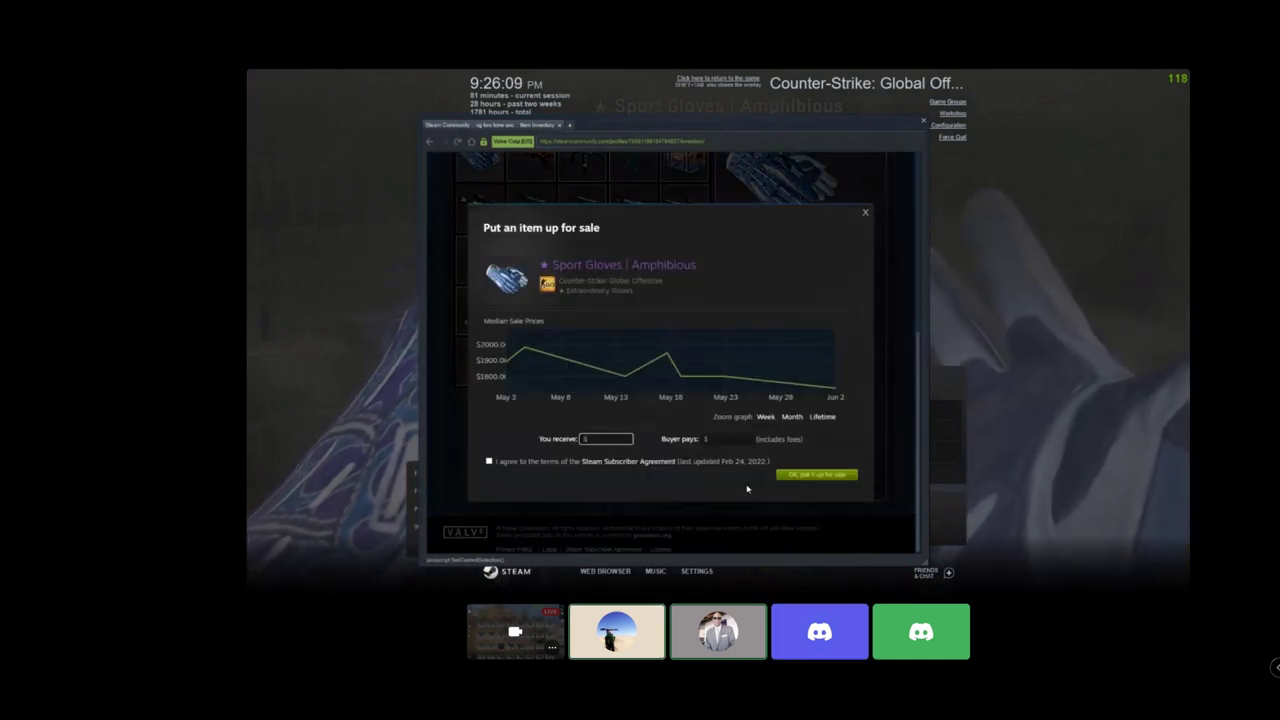
Step: Close the Steam overlay and return to the Nitrate workshop map with the gloves on
key(shift+Tab)
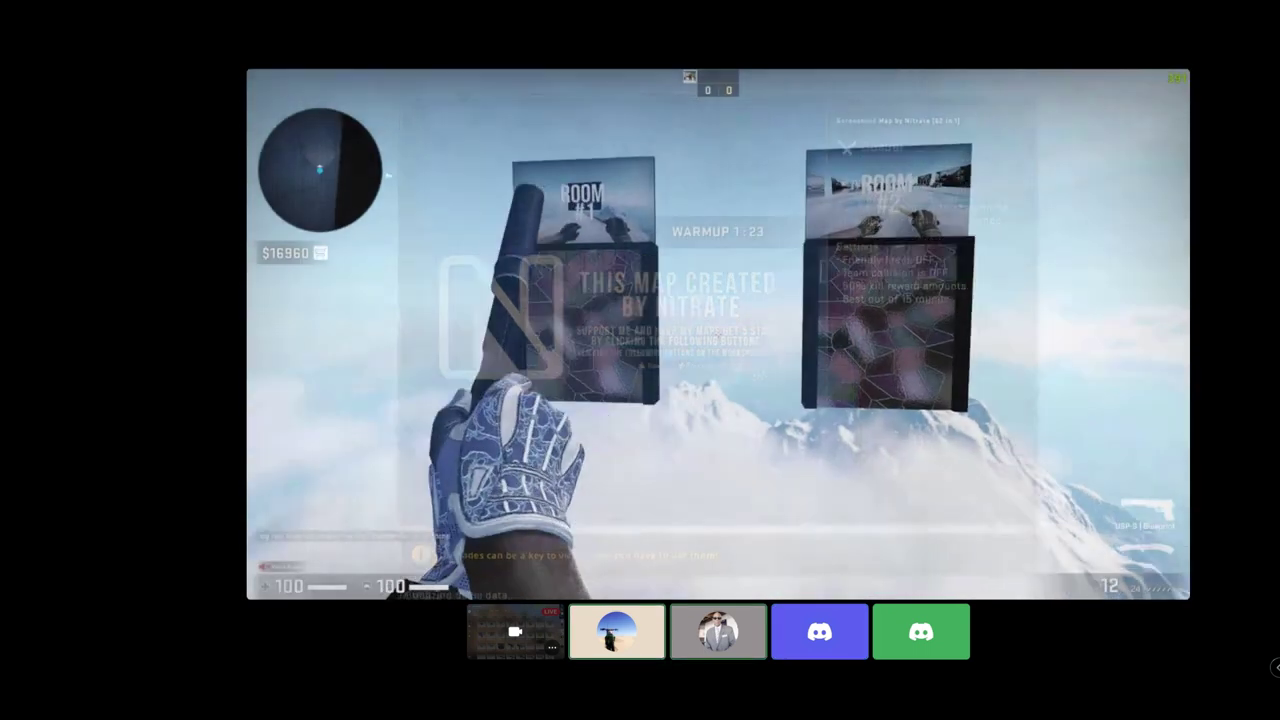
Step: Inspect the butterfly knife, switch back to the USP-S, and close the overlay's sale dialog
key(3)
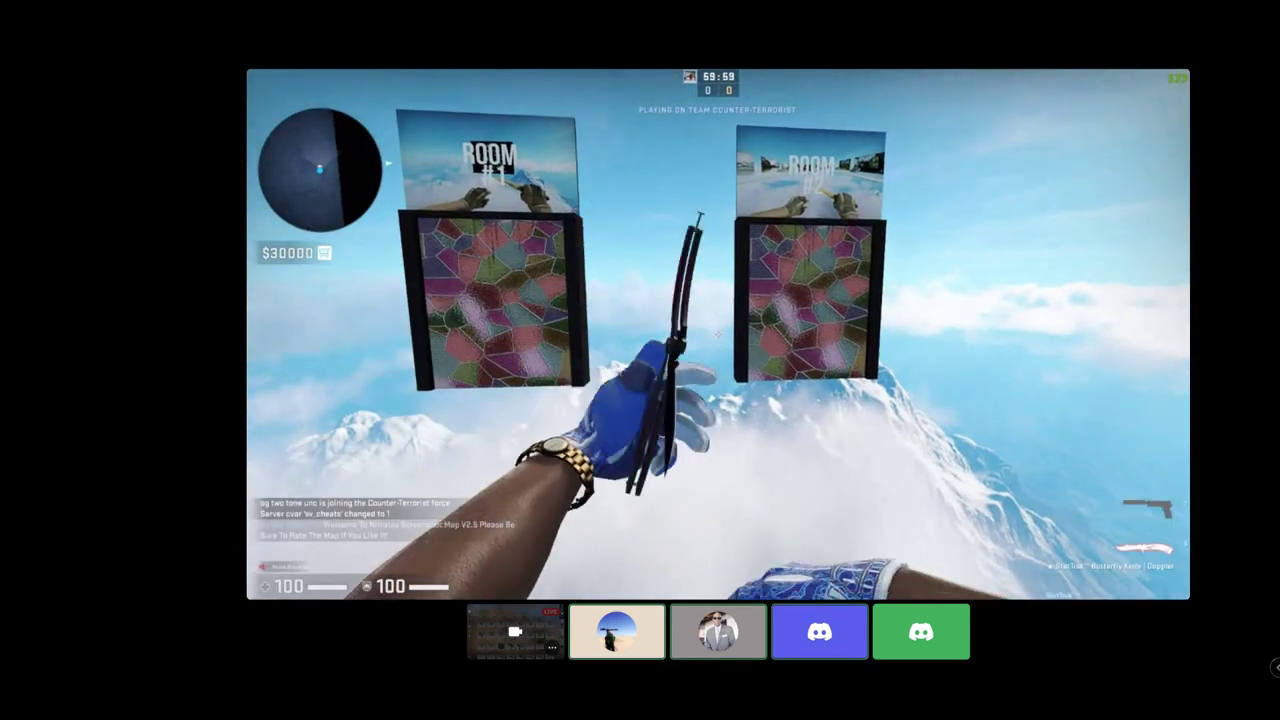
key(f)
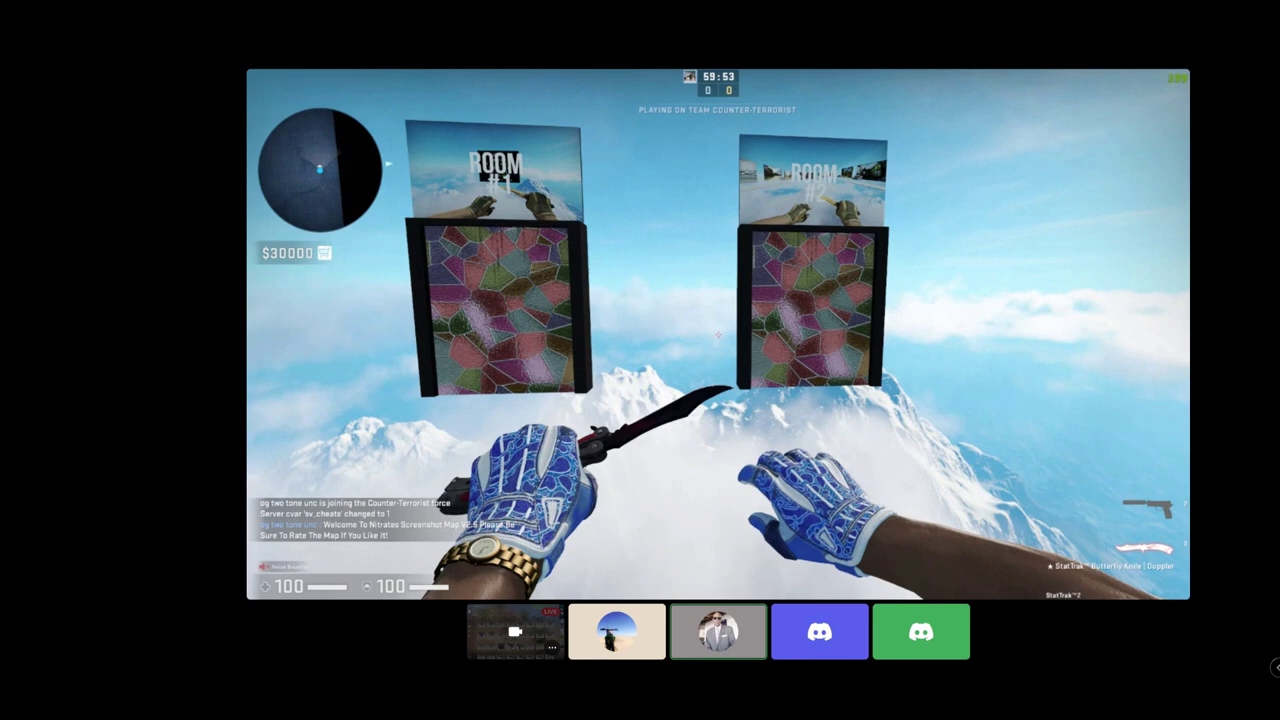
key(2)
key(shift+Tab)
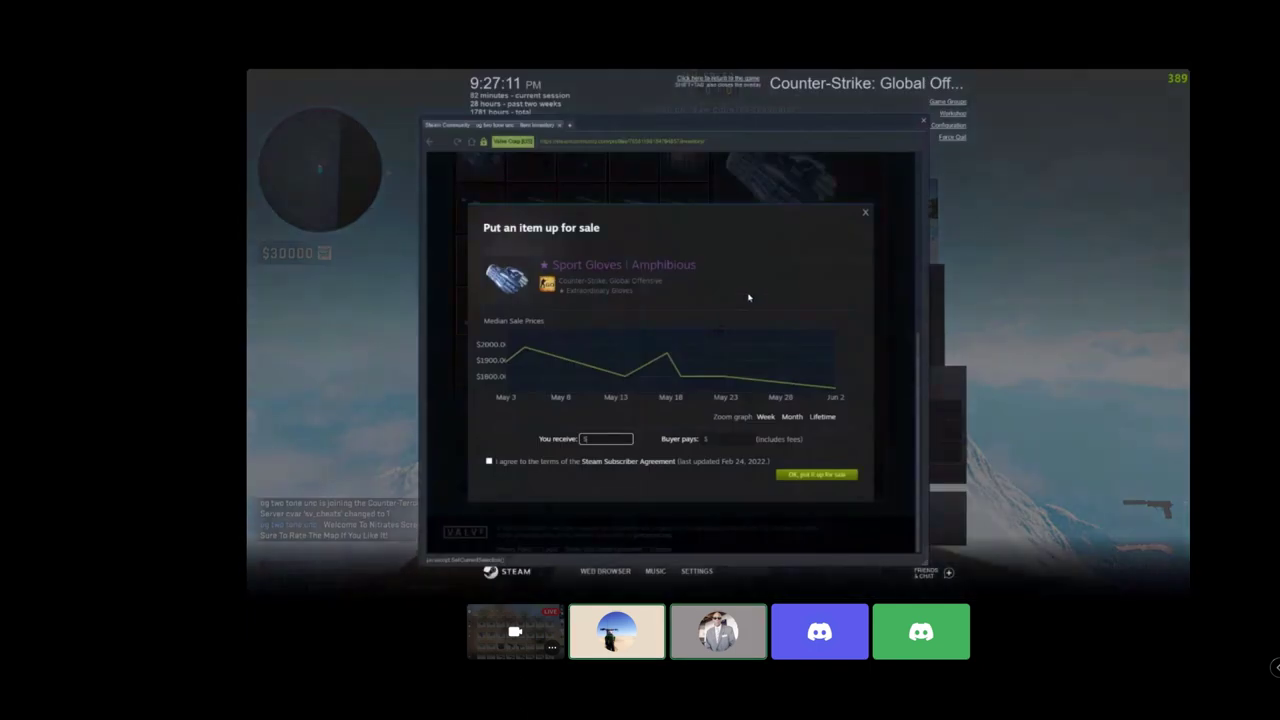
click(865, 216)
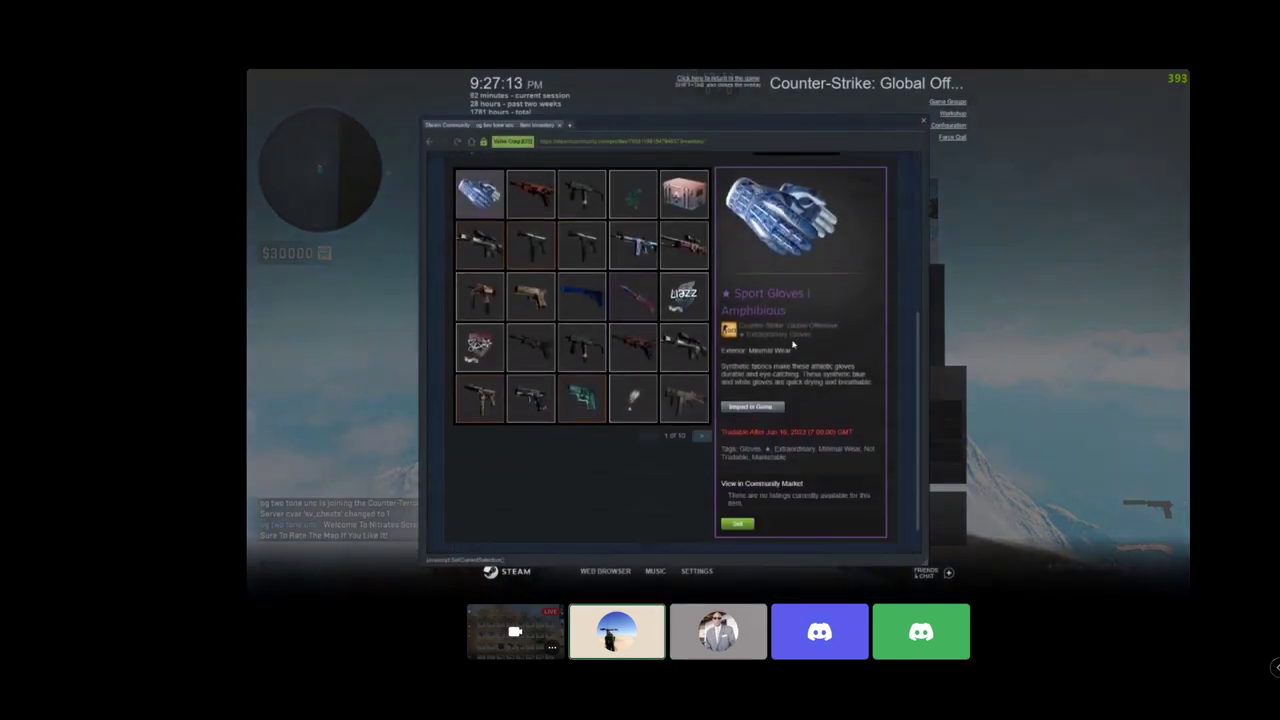